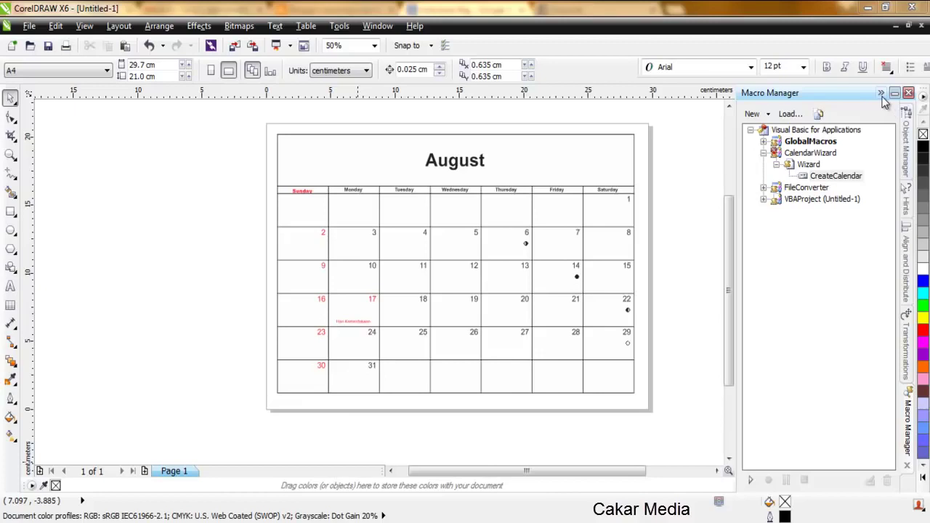
- Delete the August calendar from the page
click(881, 95)
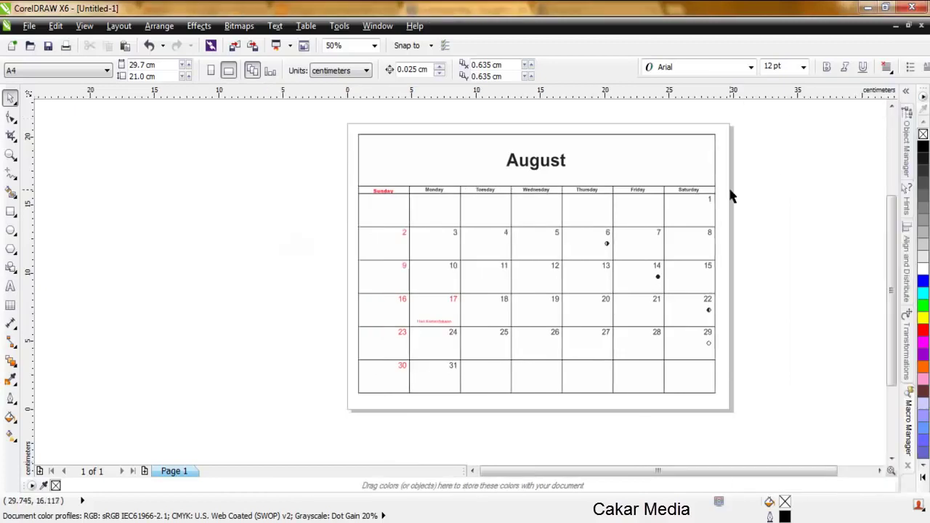
click(880, 471)
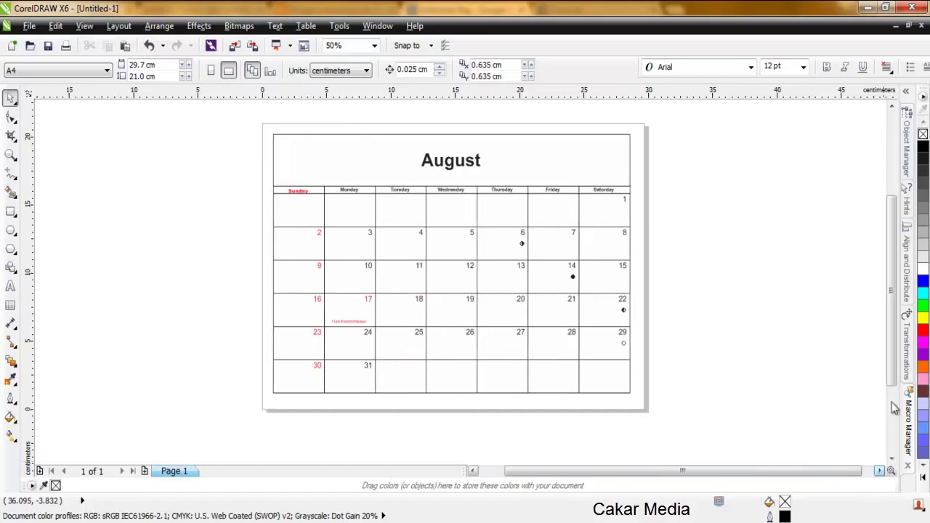
drag(896, 369, 895, 360)
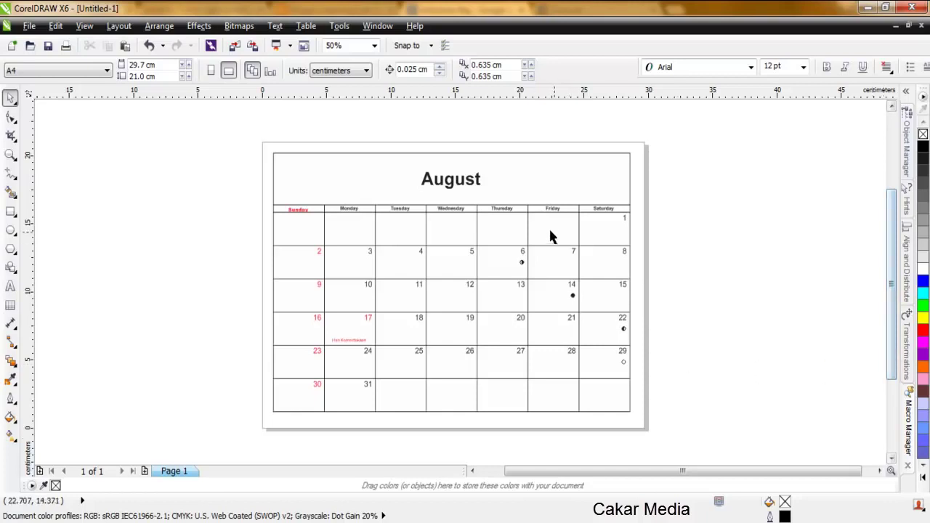
drag(230, 128, 704, 445)
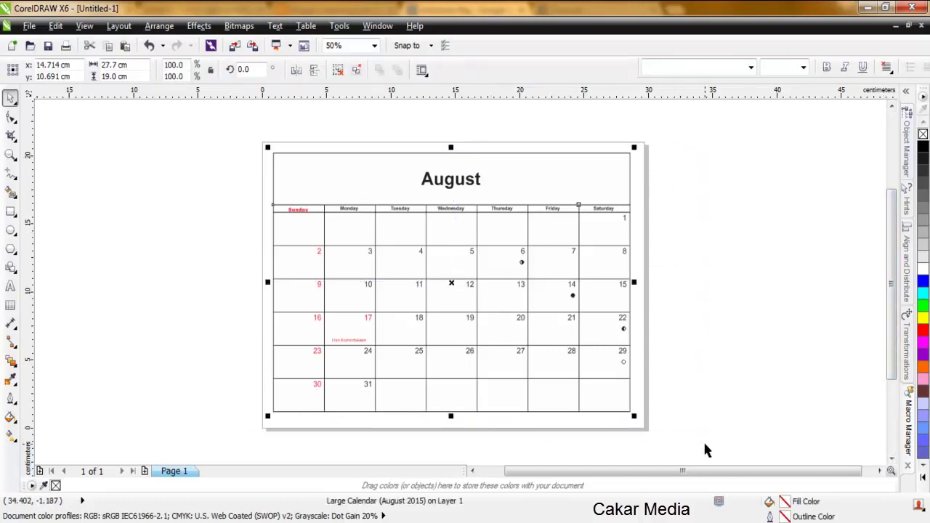
key(Delete)
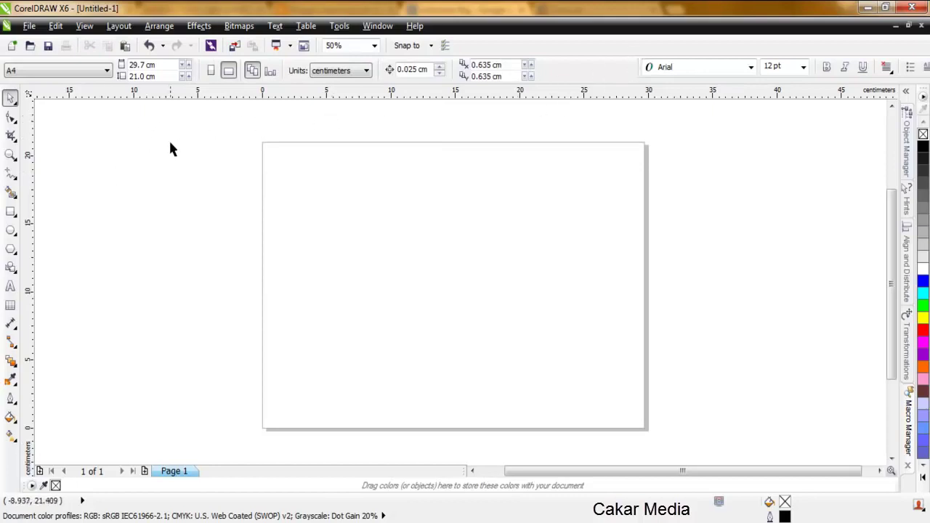
- Create a new A4 document in millimetres and set its page to landscape orientation
click(29, 26)
key(Escape)
key(ctrl+n)
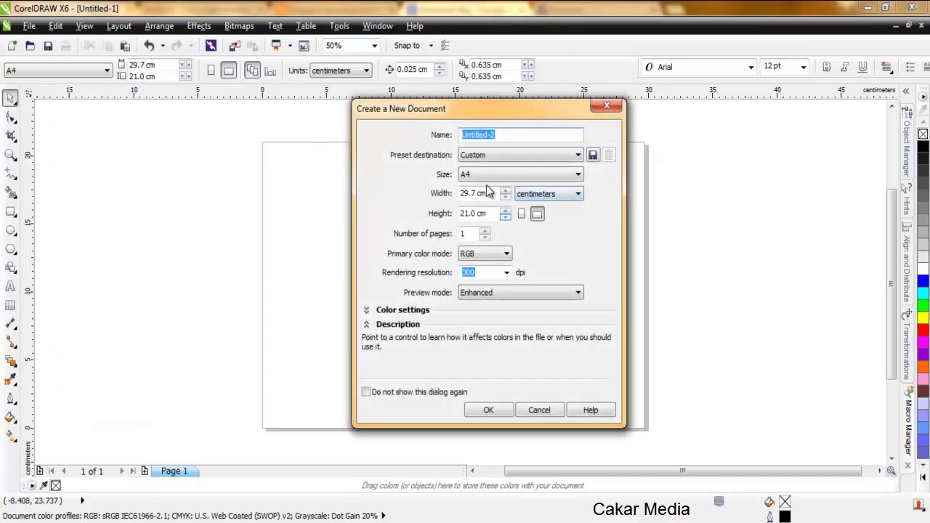
click(492, 174)
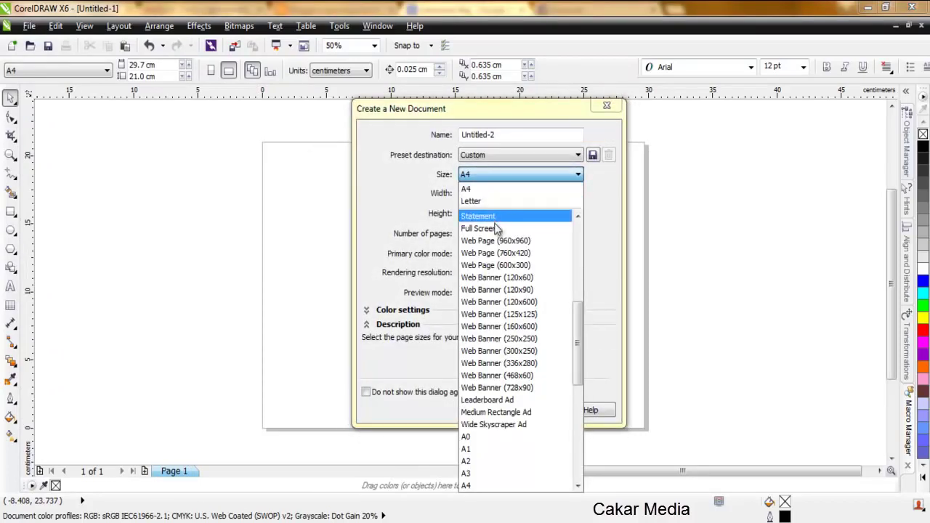
click(492, 188)
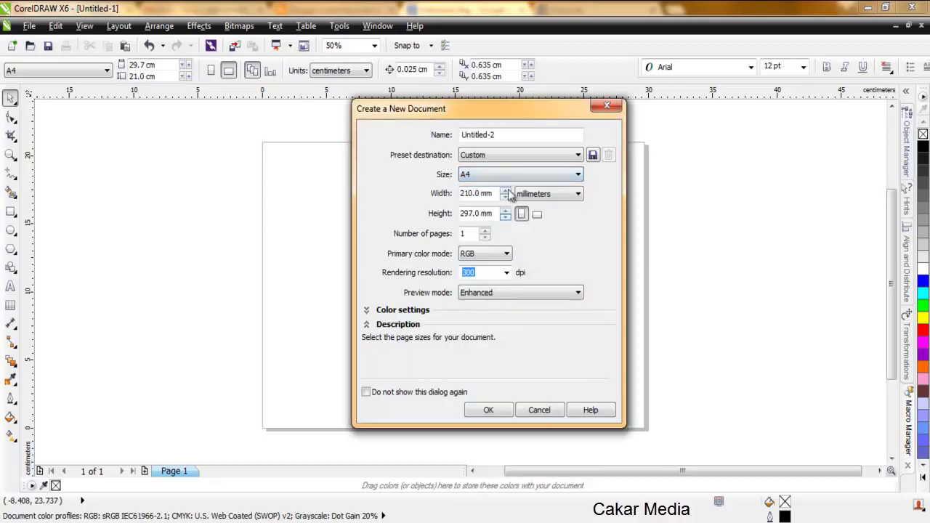
click(495, 410)
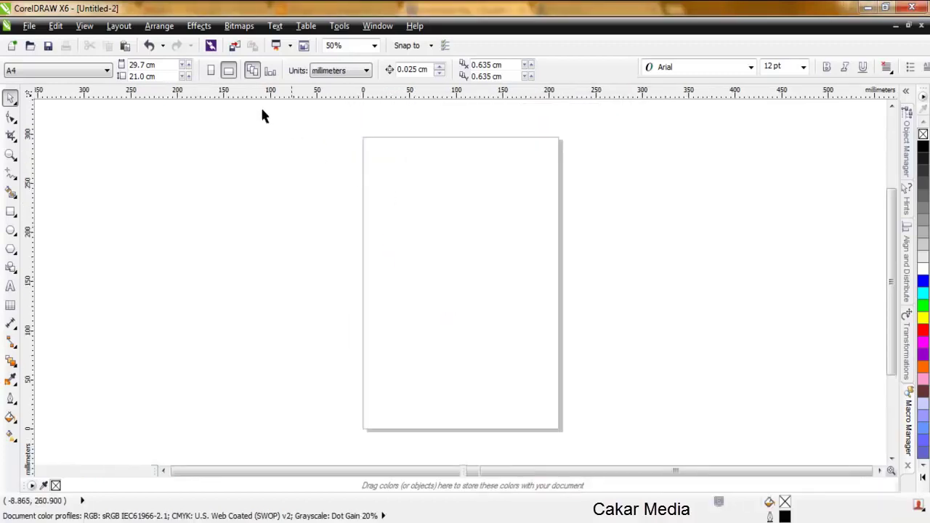
click(227, 71)
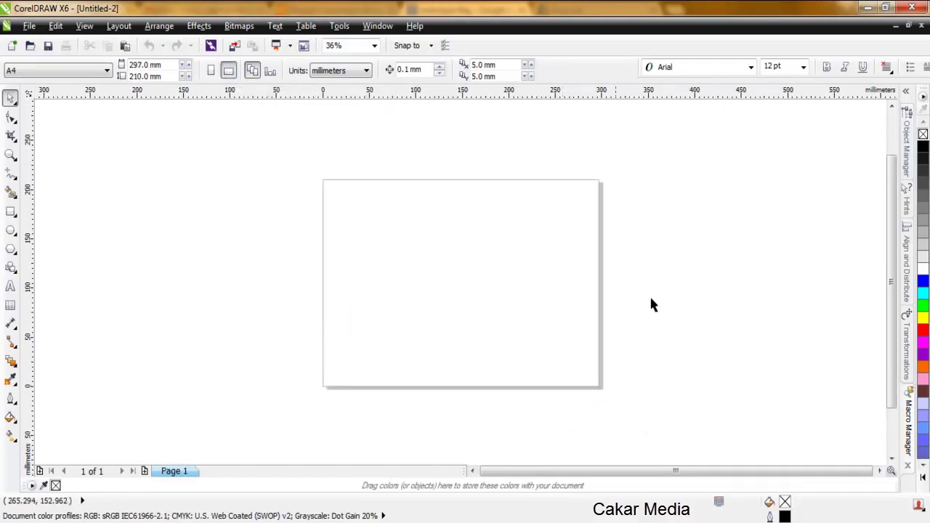
click(880, 471)
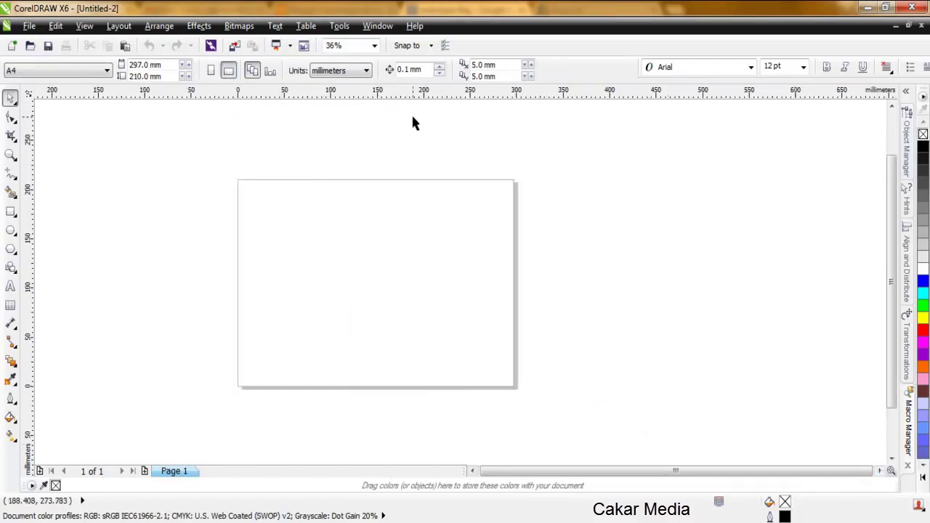
click(335, 28)
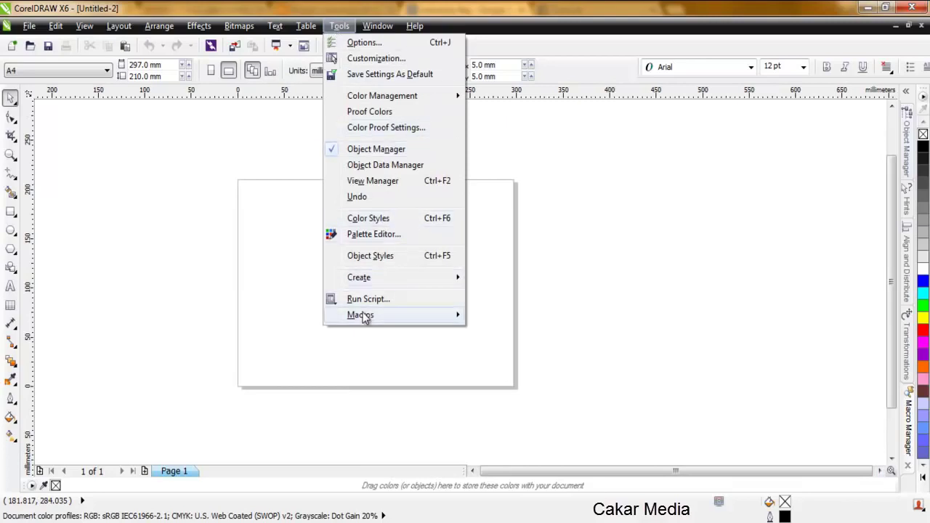
mouse_move(447, 323)
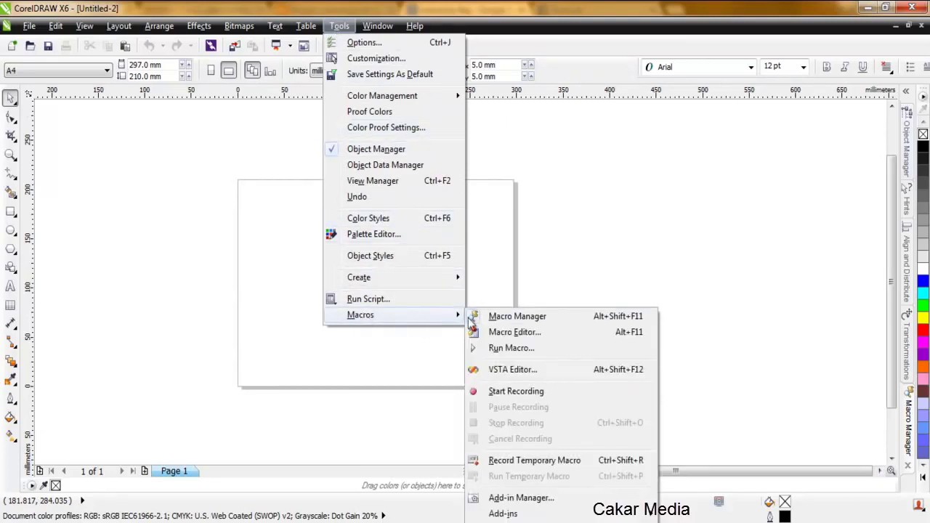
click(694, 272)
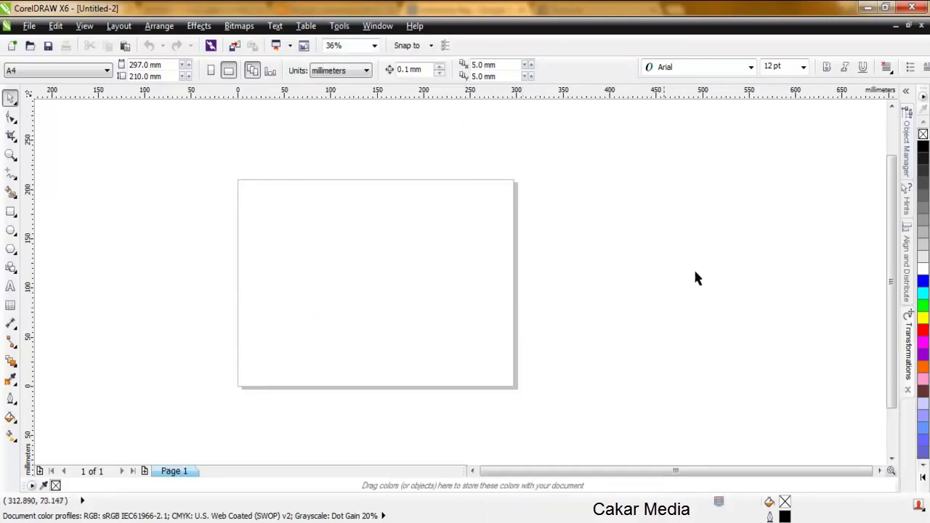
- Open the Macro Manager and run the CreateCalendar macro from the CalendarWizard project
click(339, 26)
click(377, 26)
mouse_move(337, 25)
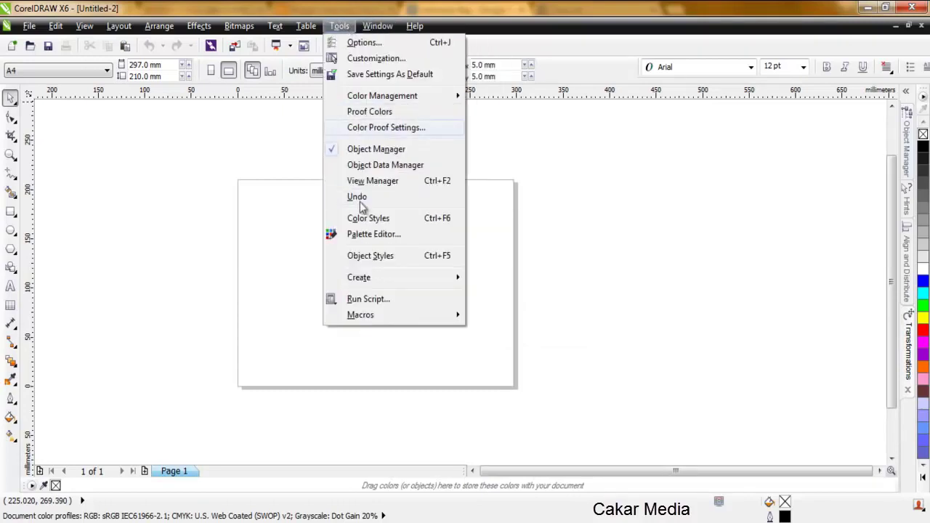
mouse_move(410, 317)
click(532, 318)
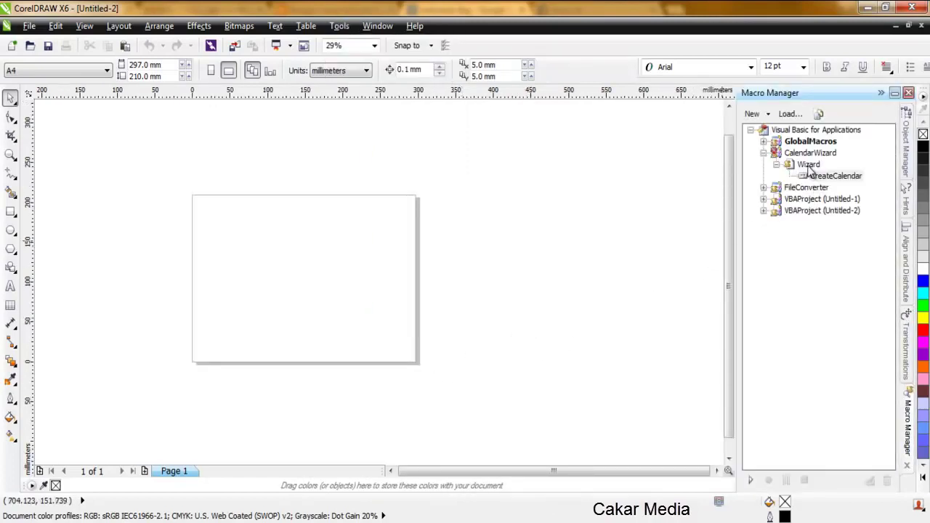
click(764, 153)
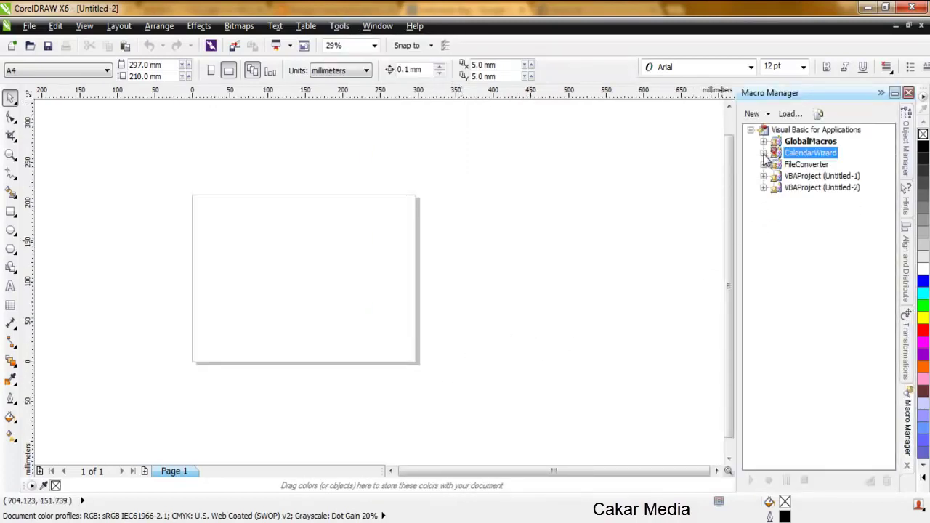
double_click(795, 154)
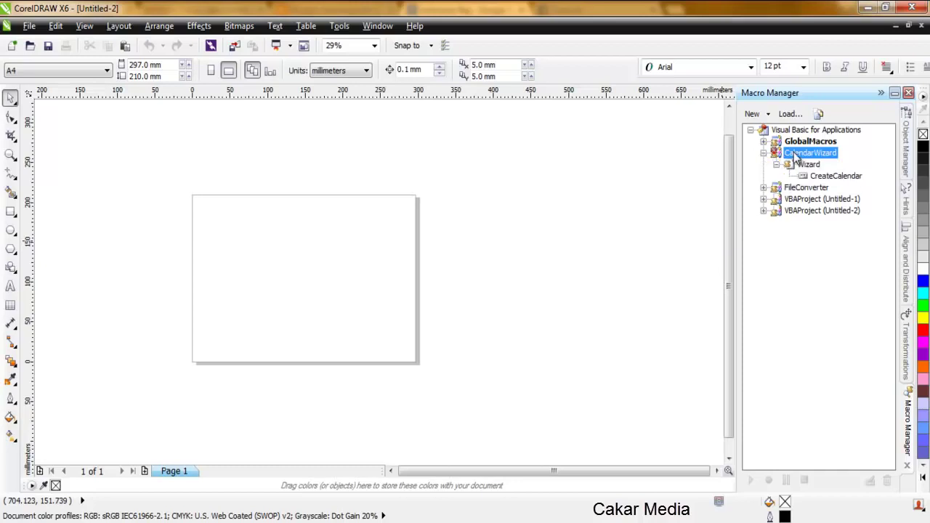
double_click(833, 177)
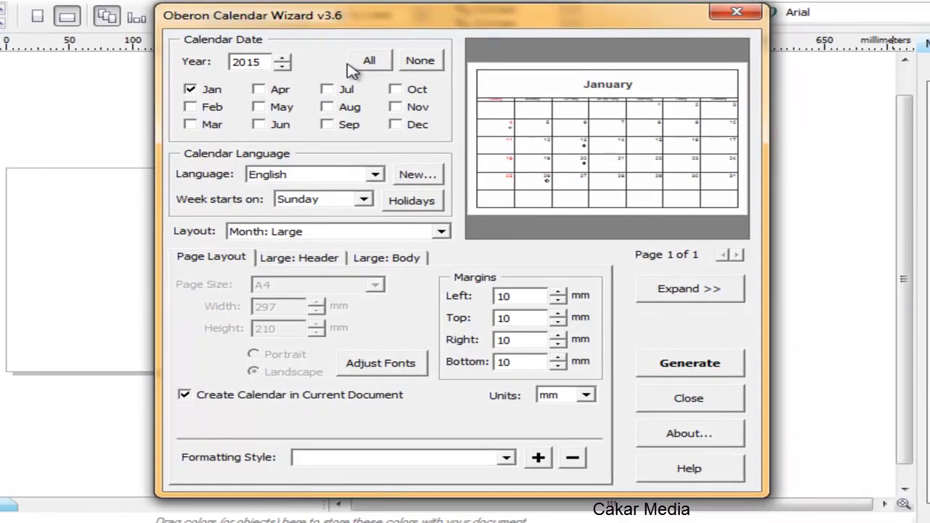
- Include all twelve months in the calendar and check which calendar languages are available
click(370, 61)
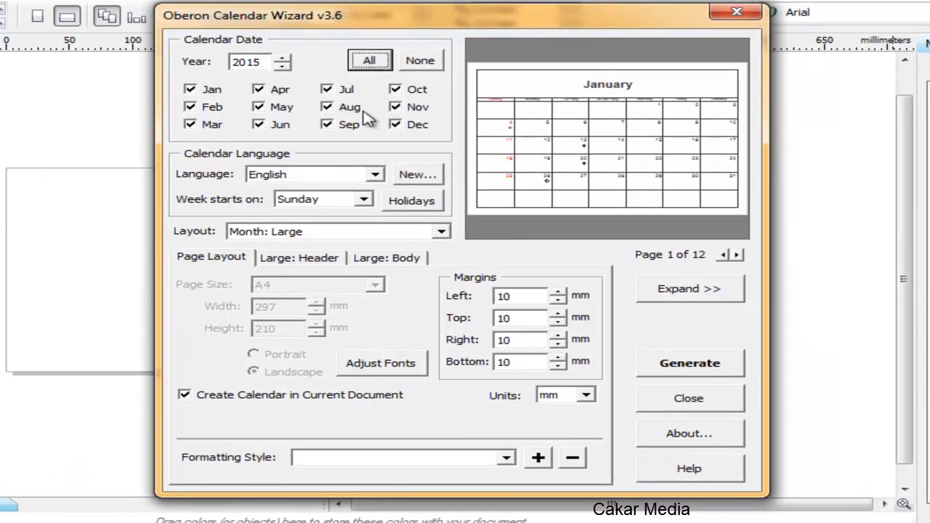
click(313, 181)
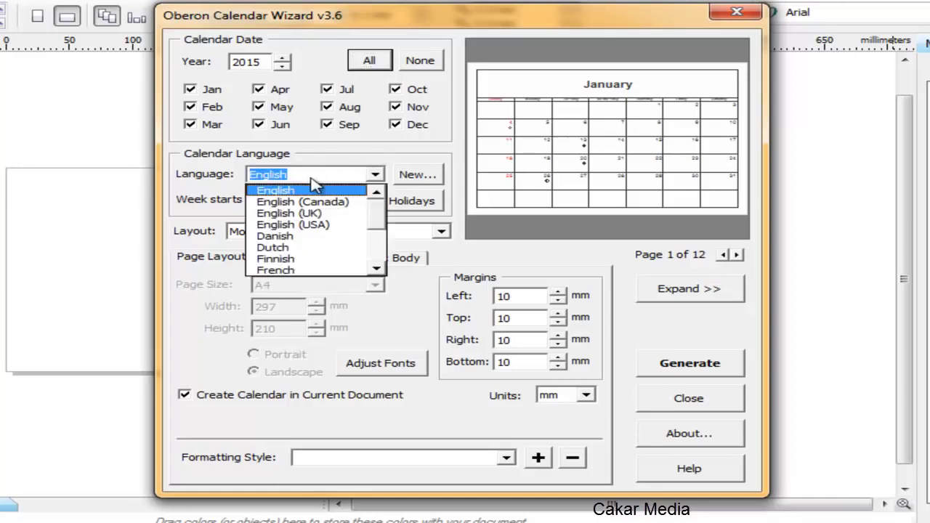
click(313, 181)
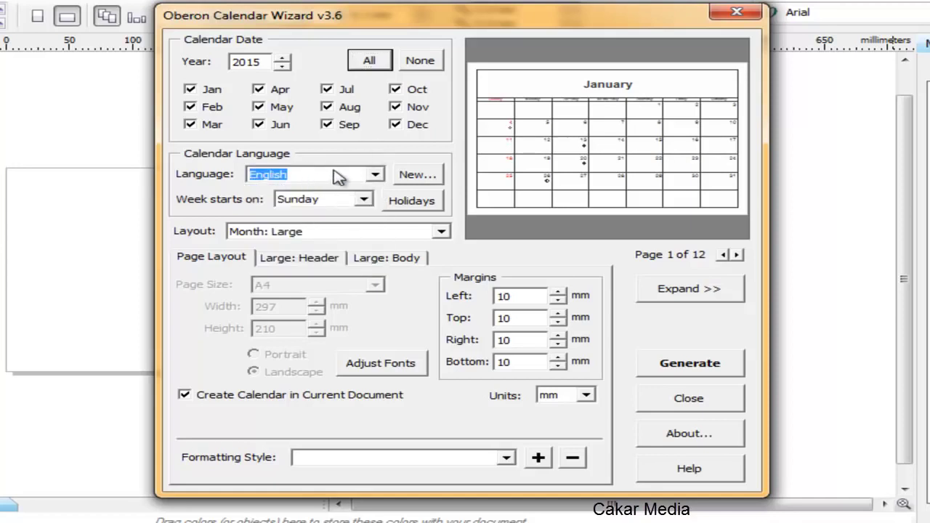
- Start defining a new calendar language named Indonesia
click(415, 176)
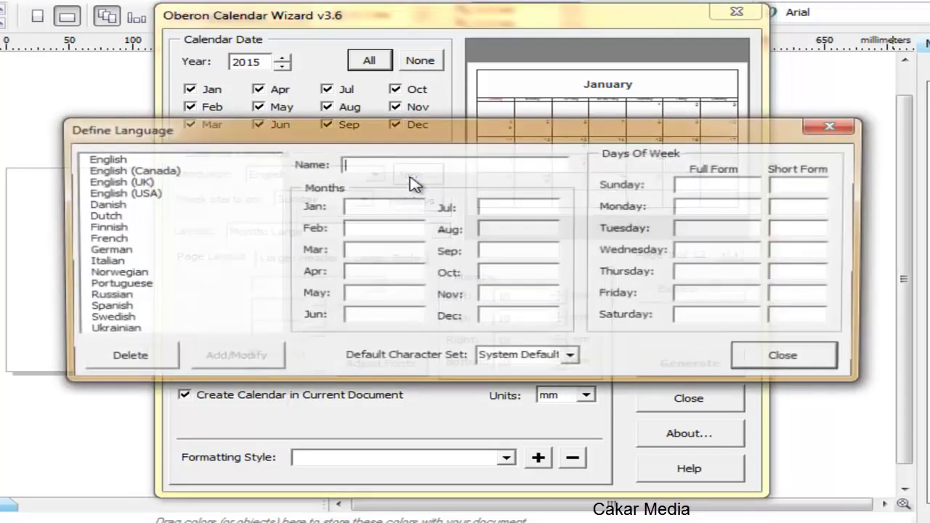
drag(401, 137, 400, 150)
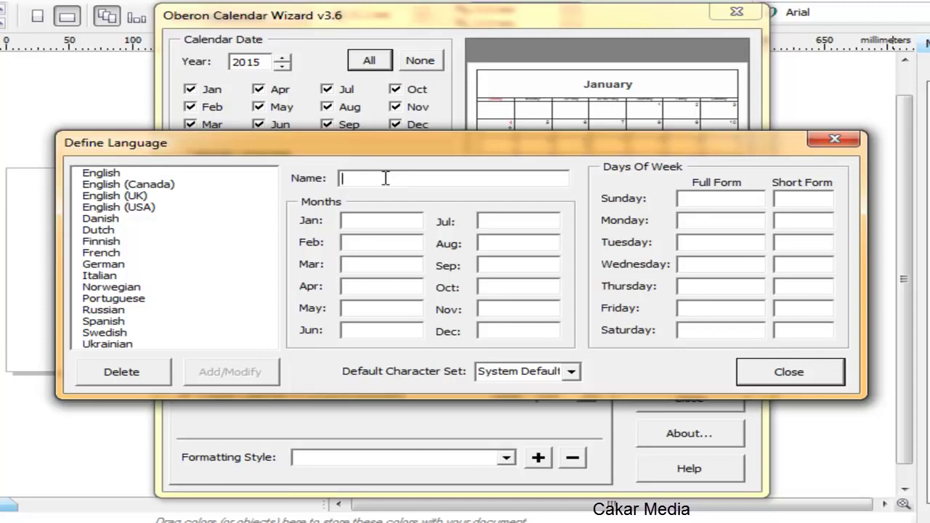
text(Indonesia)
- Enter the names for January to June as Januari, Februari, Maret, April, Mei and Juni
text(Januari)
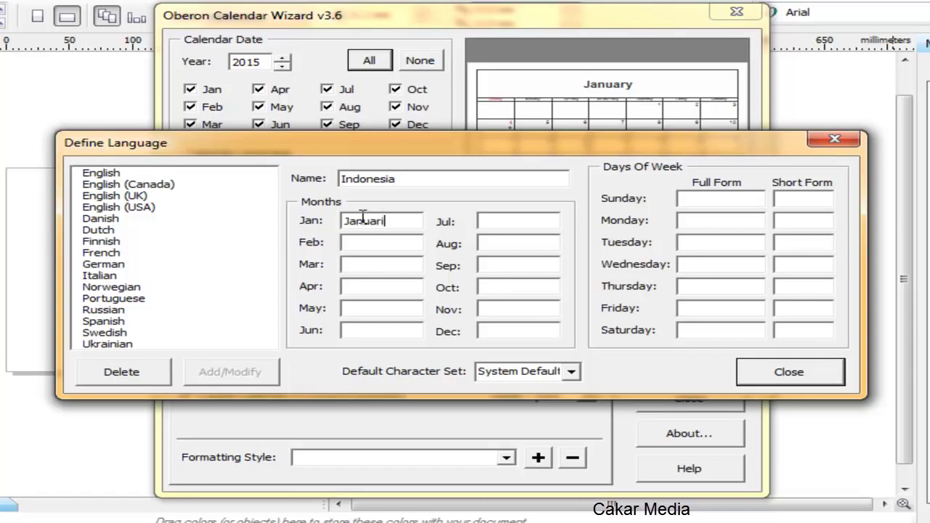
text(Febru)
text(ar)
text(Mare)
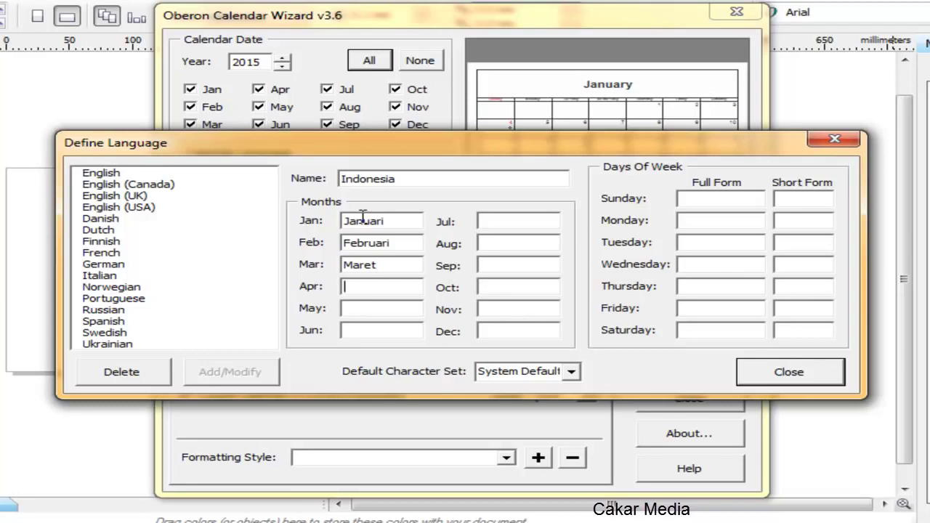
text(ApMay)
key(BackSpace)
key(BackSpace)
text(Juni)
key(Tab)
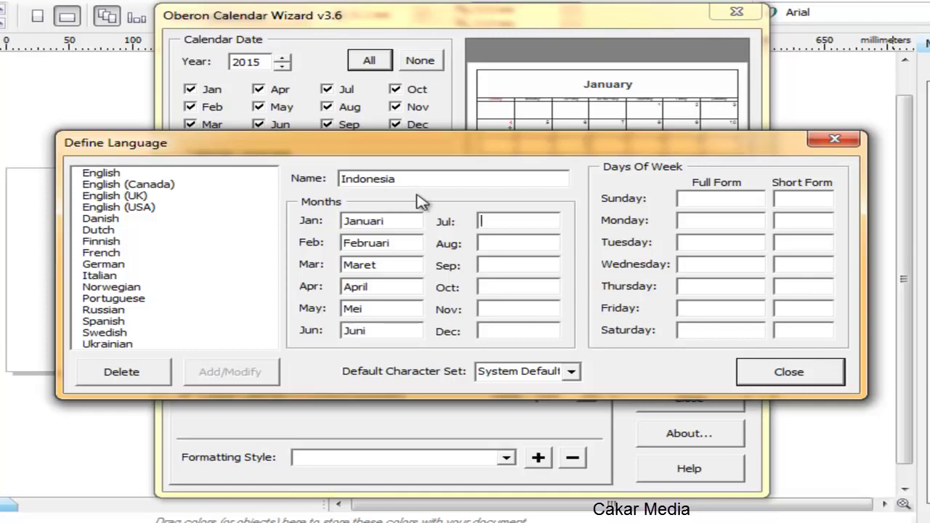
- Enter the names for July to December as Juli, Agustus, September, Oktober, Nopember and Desember
text(JuliAgustusSe)
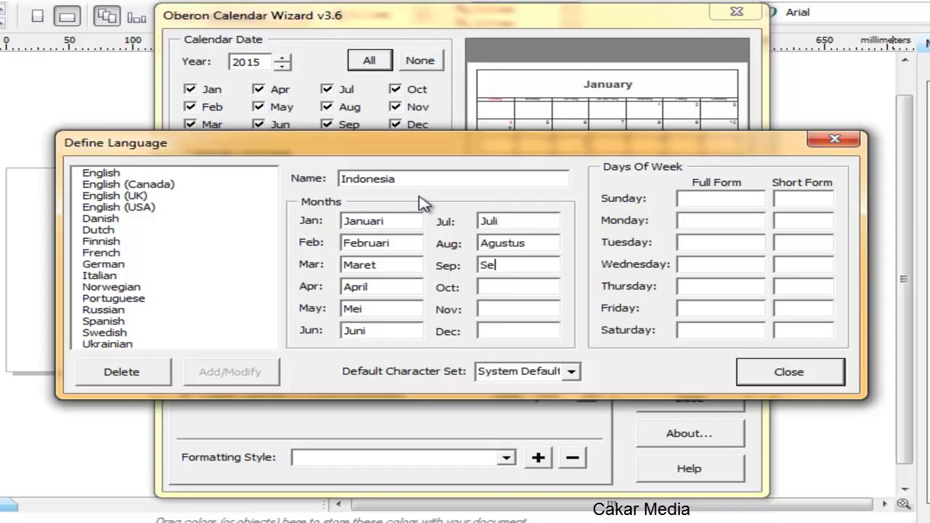
text(ptembe)
text(Ok)
text(tober)
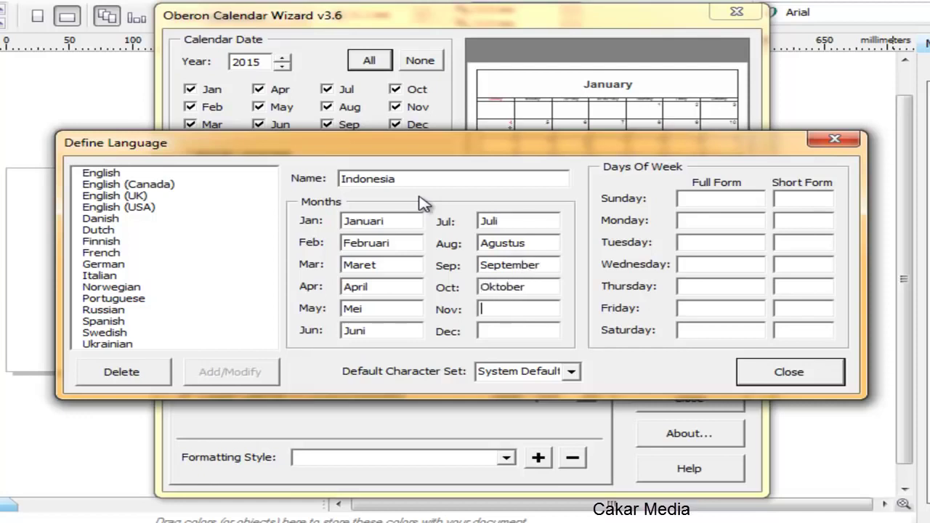
text(Nov)
text(ember)
text(Desember)
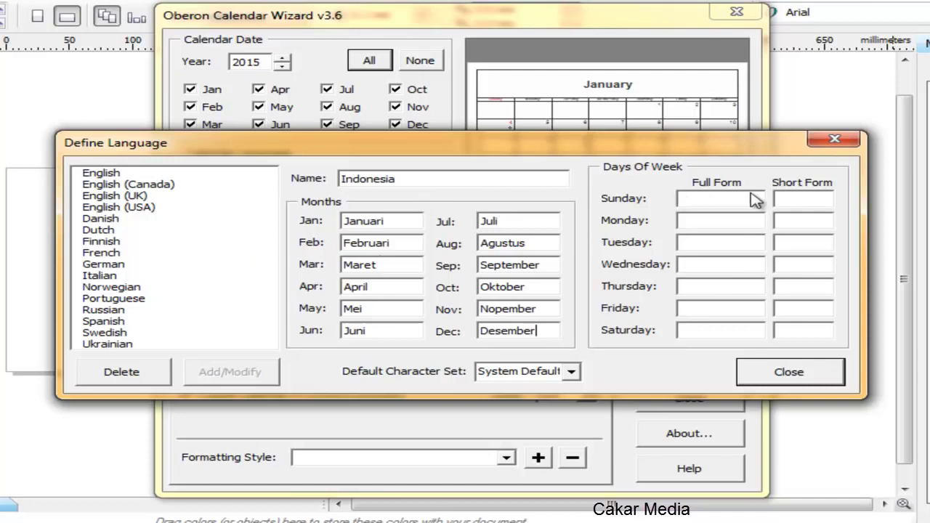
- Name Sunday Minggu with short form Ming, and Monday Senin with short form Sen
click(717, 198)
text(Minggu)
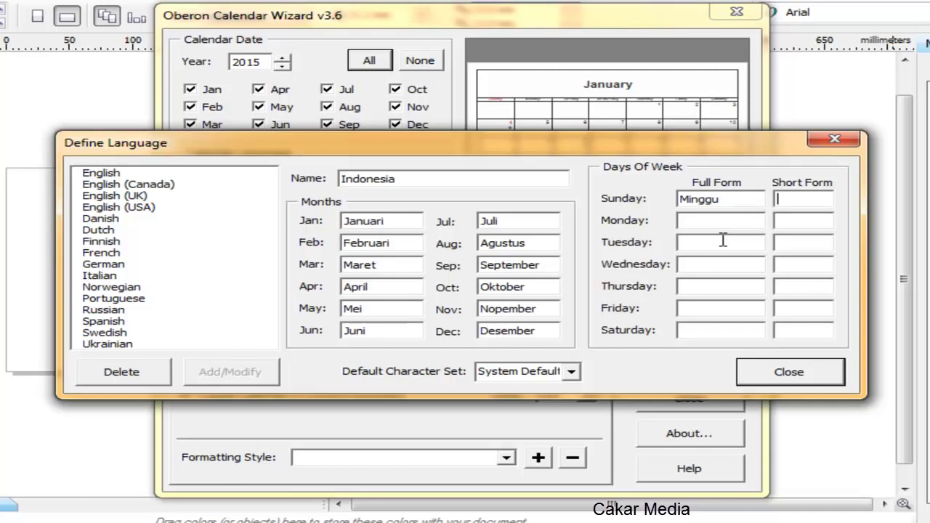
key(Tab)
text(Ming)
click(696, 218)
text(Senin)
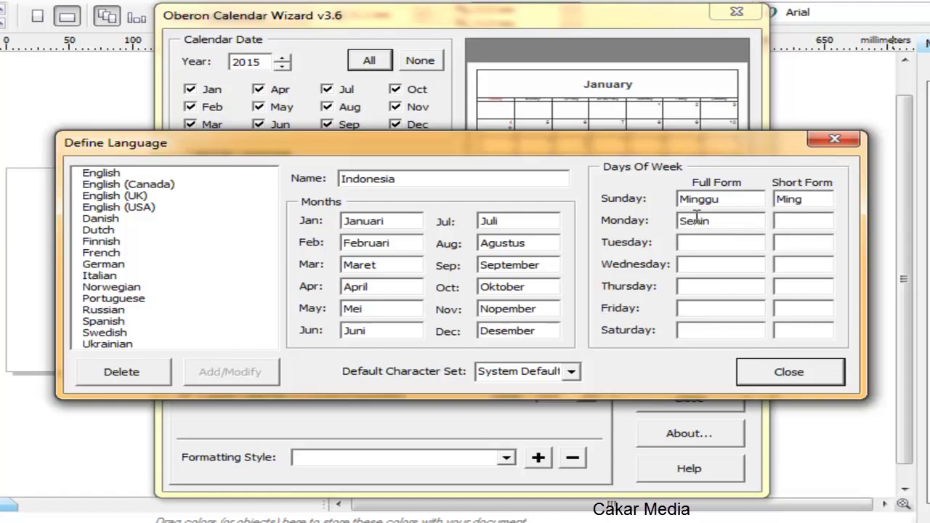
text(Sen)
- Name Tuesday Selasa with short form Sls, and Wednesday Rabu with short form Rab
text(Selasa)
key(Tab)
text(Sls)
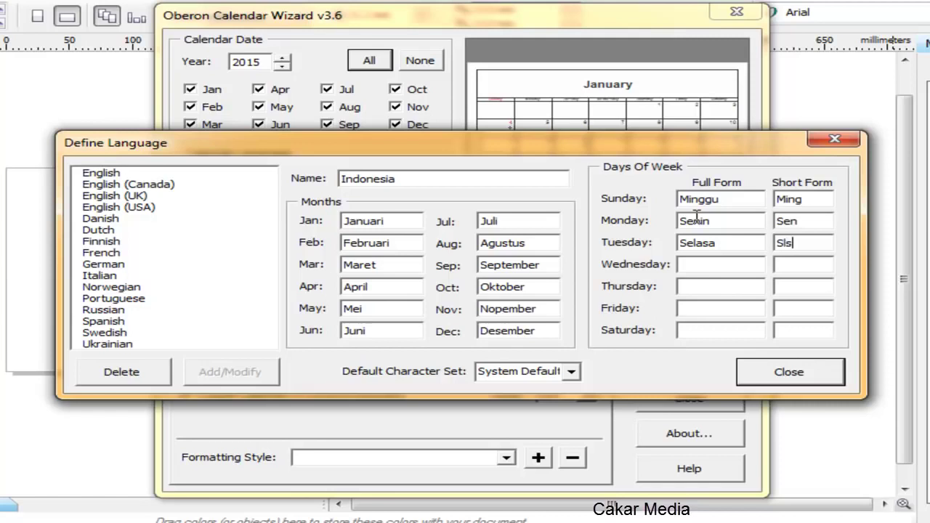
text(Rabu)
text(Rab)
- Name Thursday Kamis with short form Kam, Friday Jumat with short form Jum, and Saturday Sabtu with short form Sab
text(Kamis)
key(Tab)
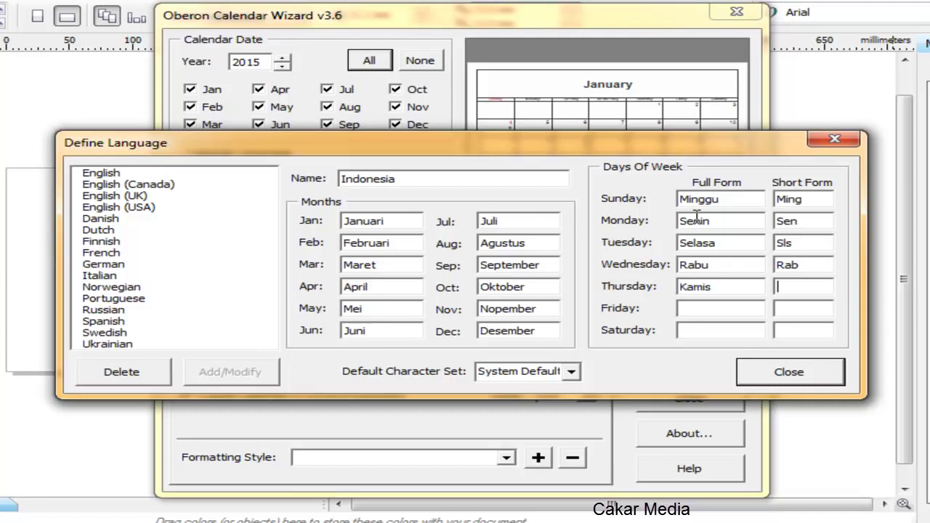
text(Kam)
text(Jumat)
key(Tab)
text(J)
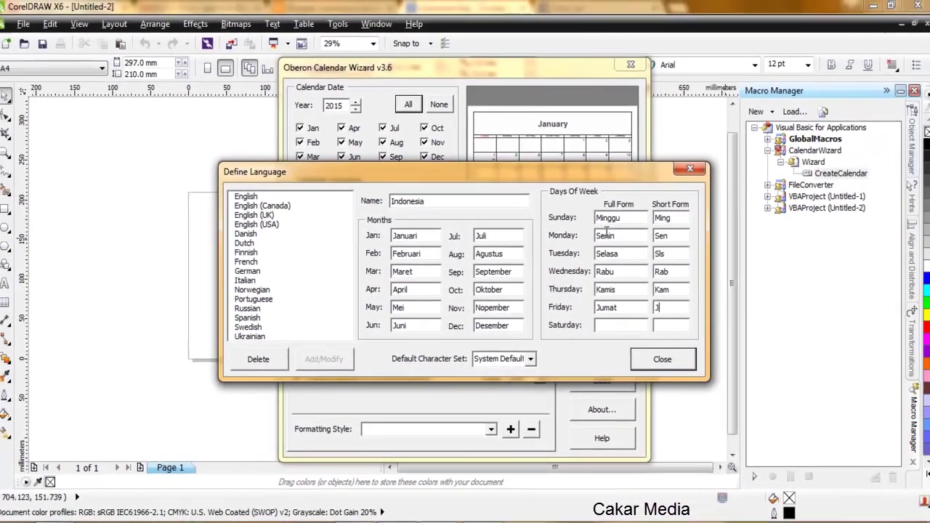
text(um)
key(Tab)
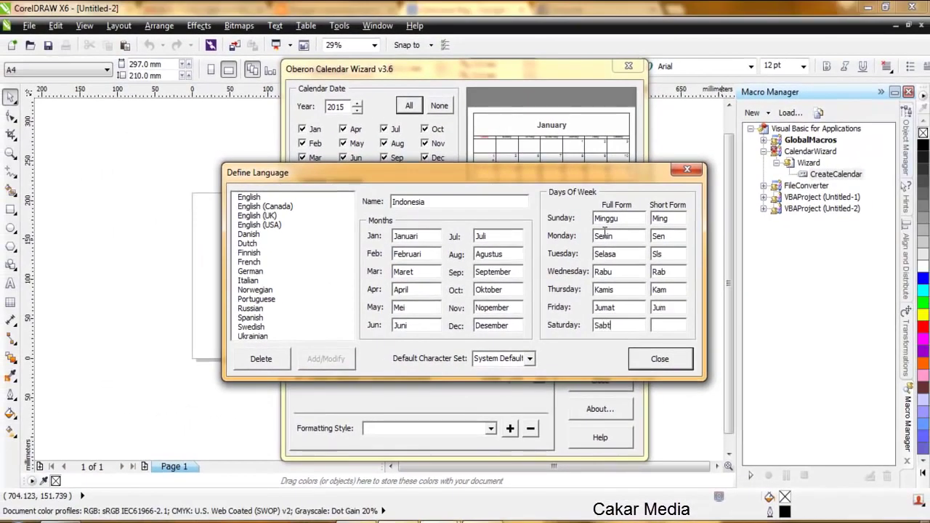
text(Sab)
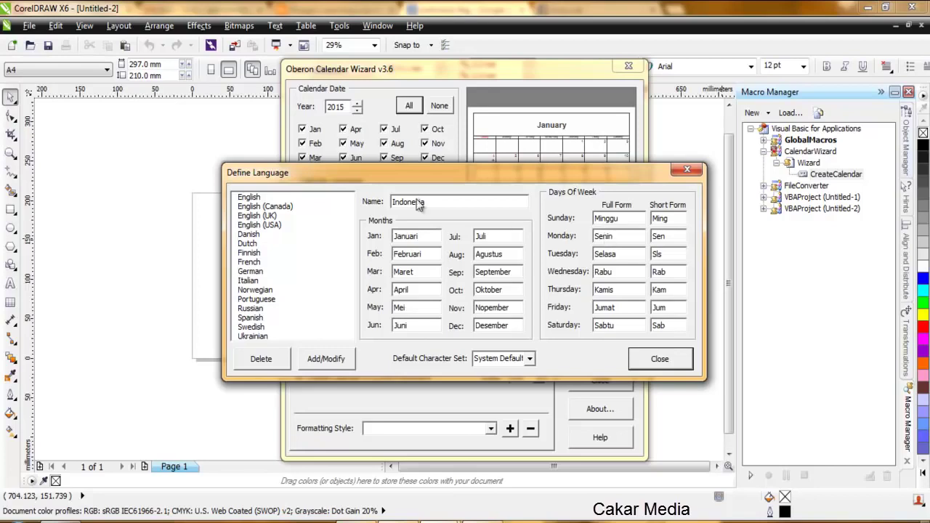
- Add the Indonesia definition to the language list and close the language definition dialog
drag(490, 183, 405, 145)
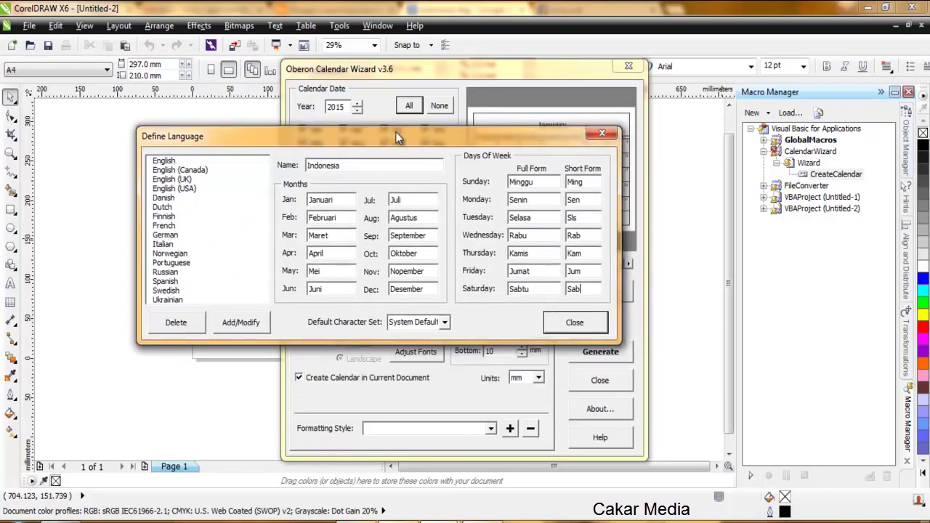
click(248, 328)
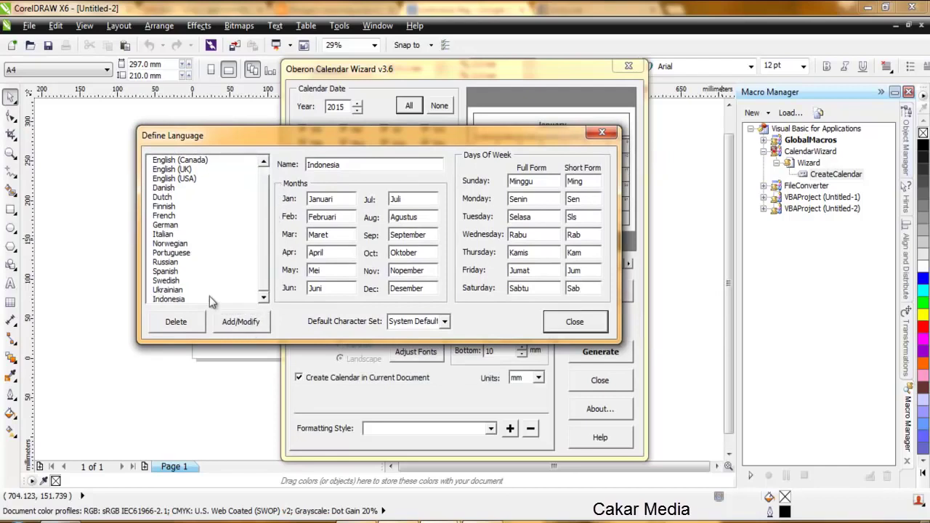
click(177, 301)
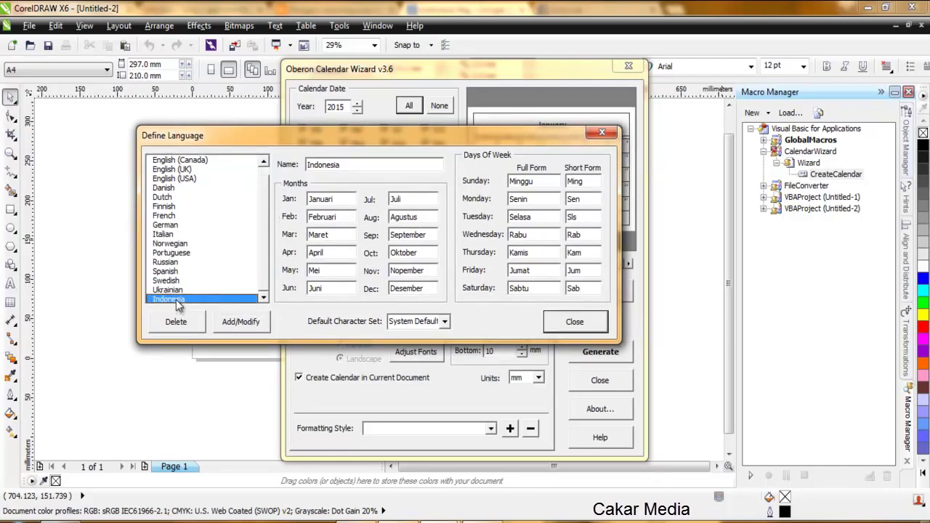
click(591, 324)
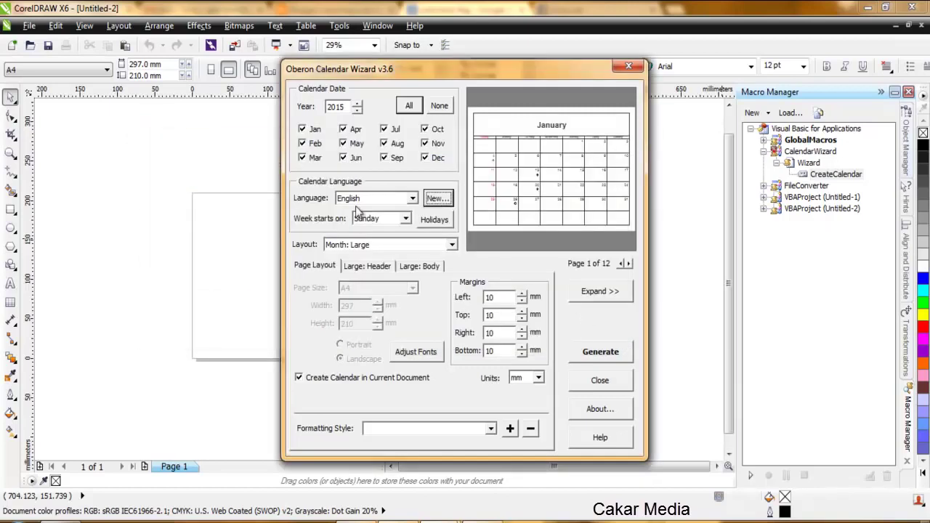
- Set the calendar language to Indonesia and keep Sunday as the first day of the week
click(386, 198)
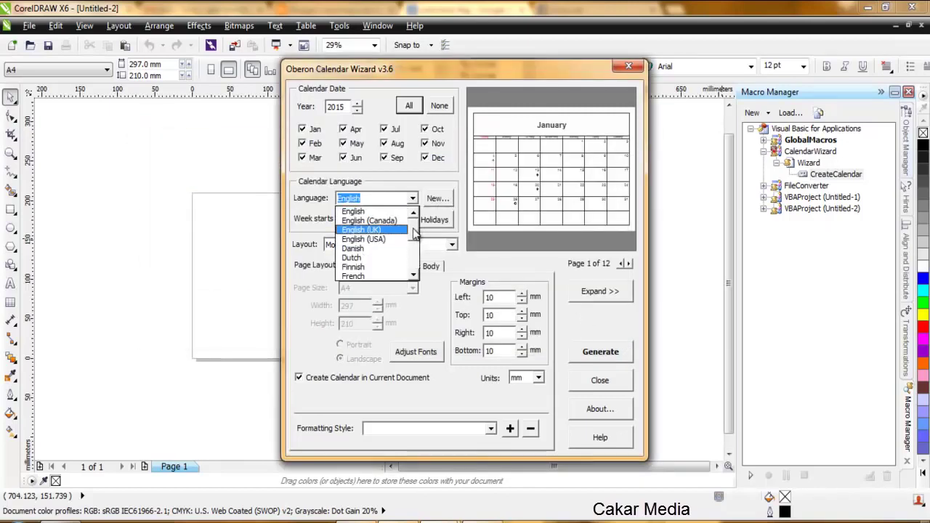
scroll(411, 232, down, 3)
click(374, 277)
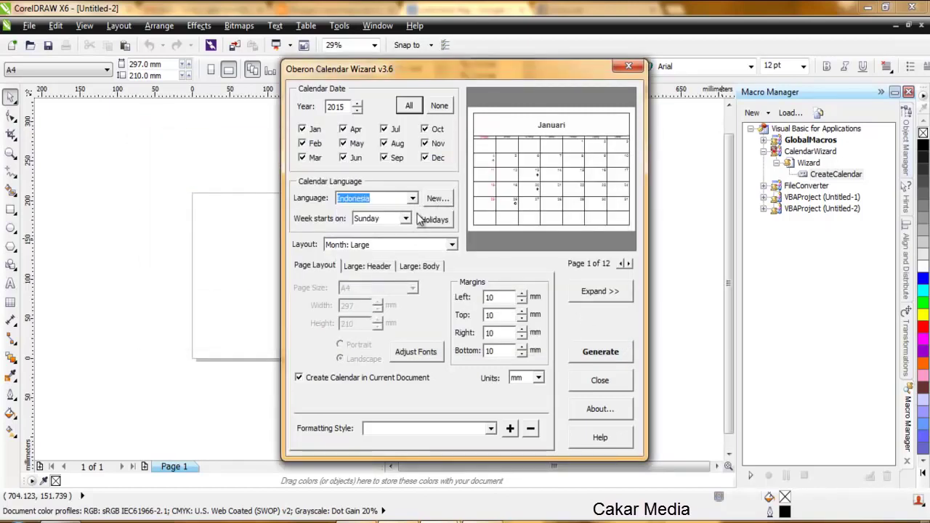
click(405, 219)
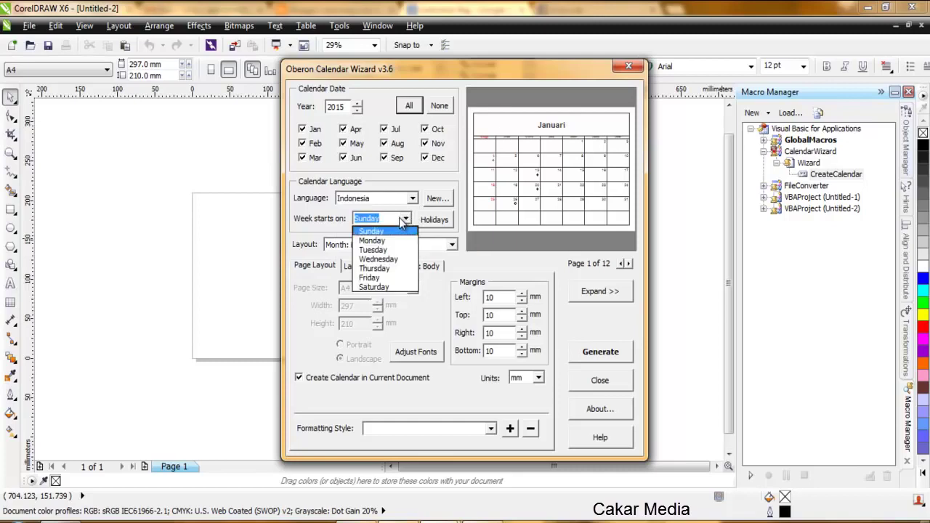
click(402, 222)
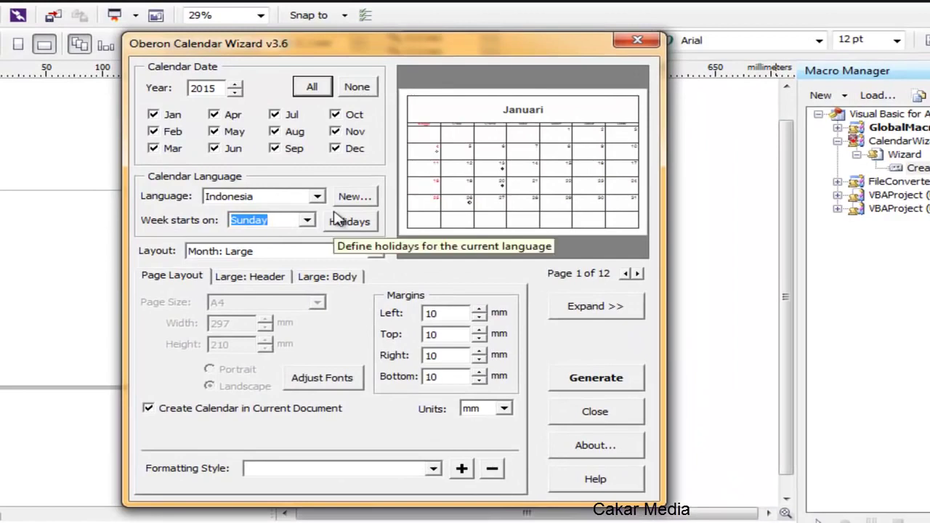
- Try the layouts Month: Large + 2 Small, Large + 12 Small [Top] and Large + 12 Small [Right], and return to Month: Large
click(284, 253)
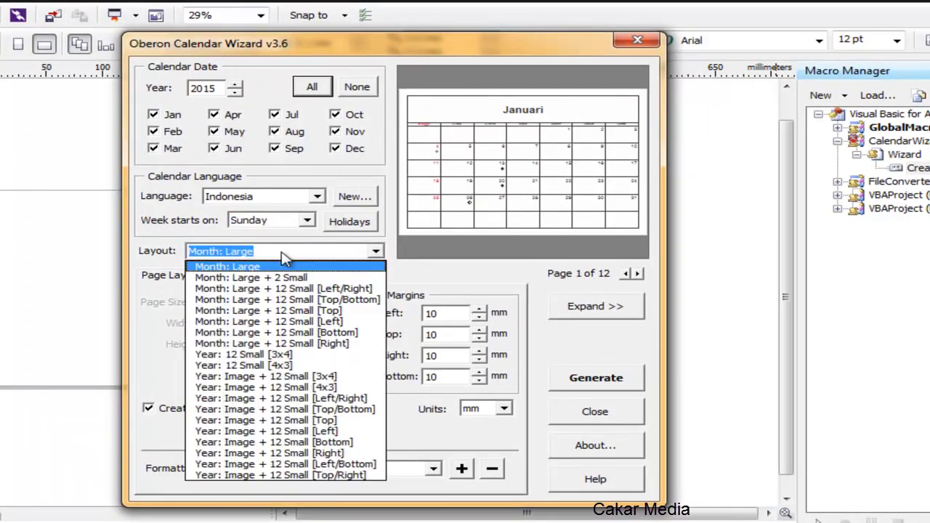
click(283, 254)
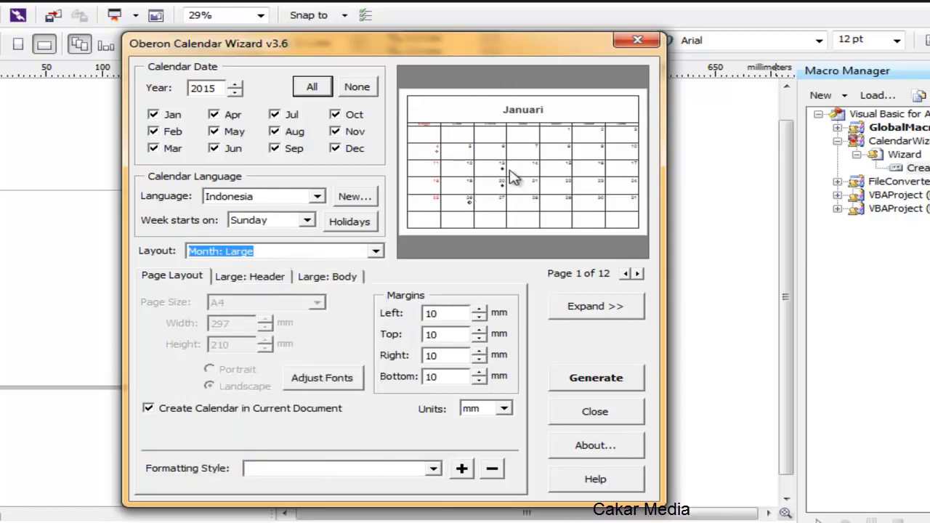
click(372, 252)
click(300, 280)
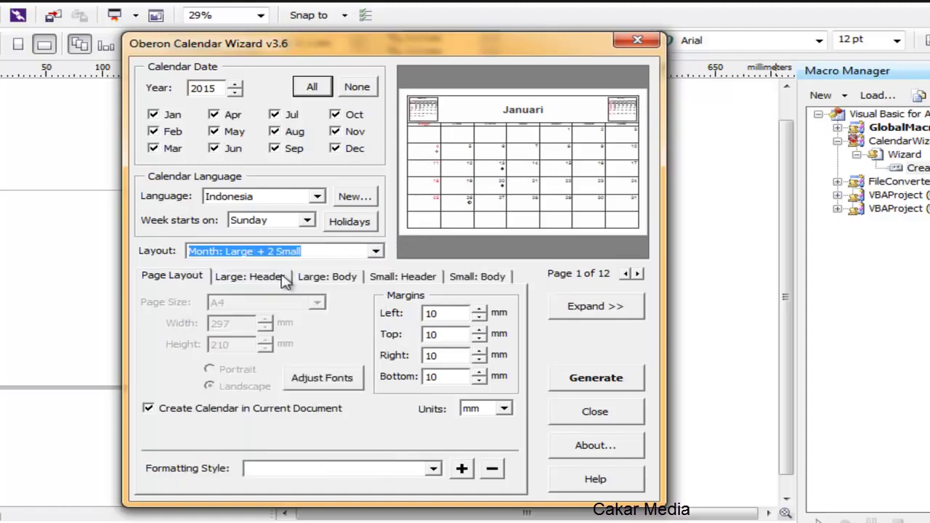
click(287, 260)
click(312, 310)
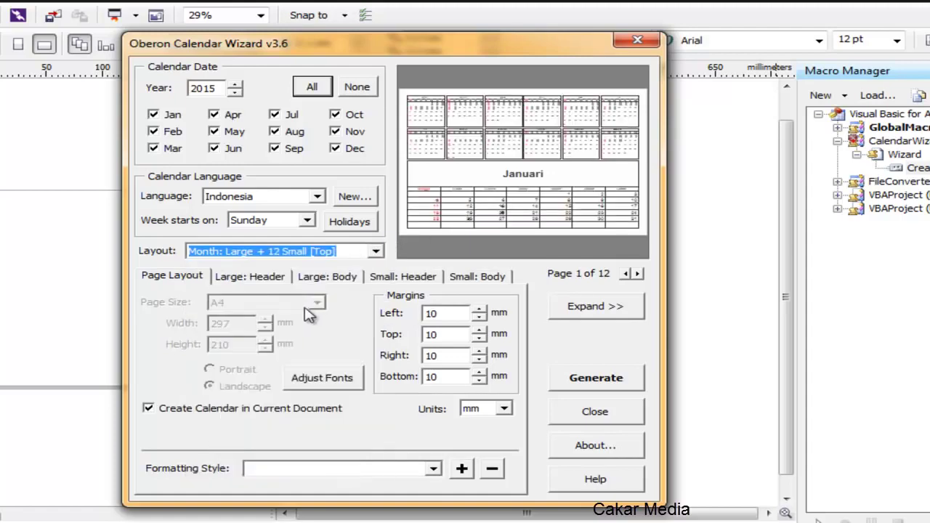
click(331, 256)
click(310, 343)
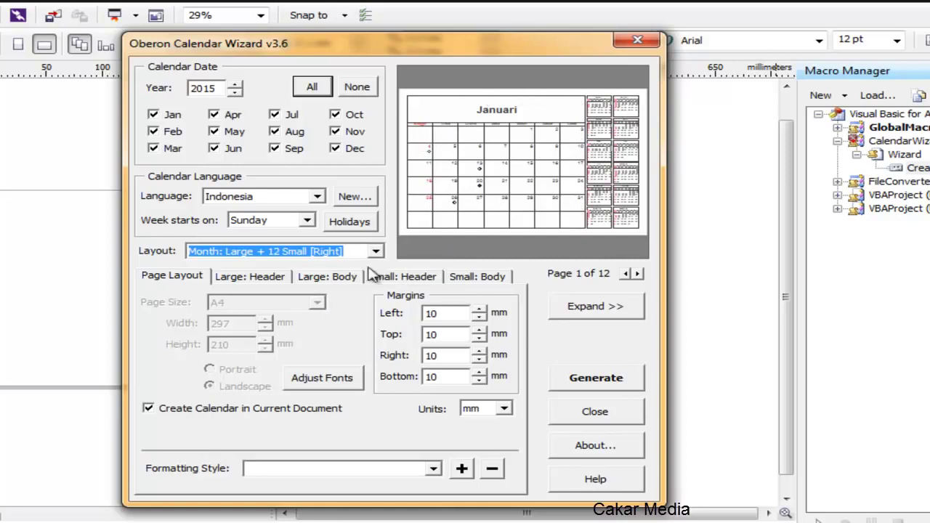
click(312, 254)
click(308, 268)
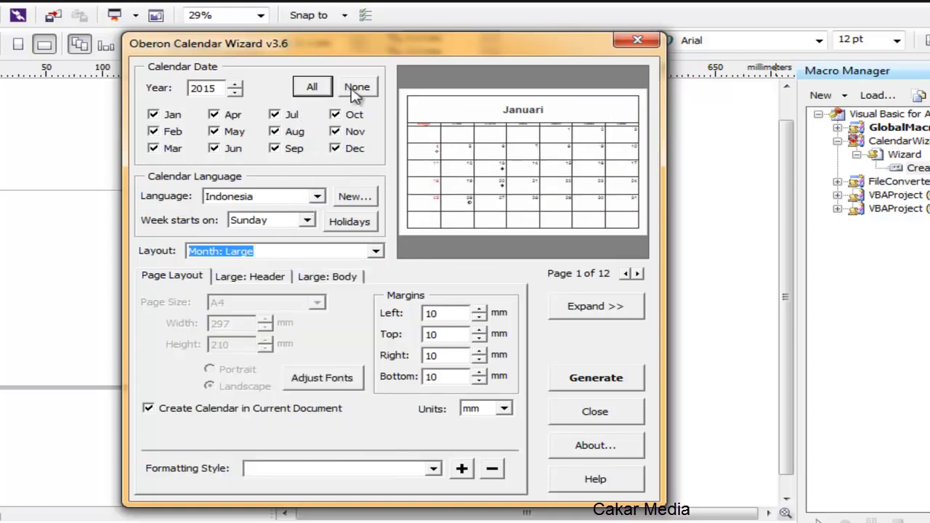
- Clear all the selected months and include only August in the calendar
click(313, 90)
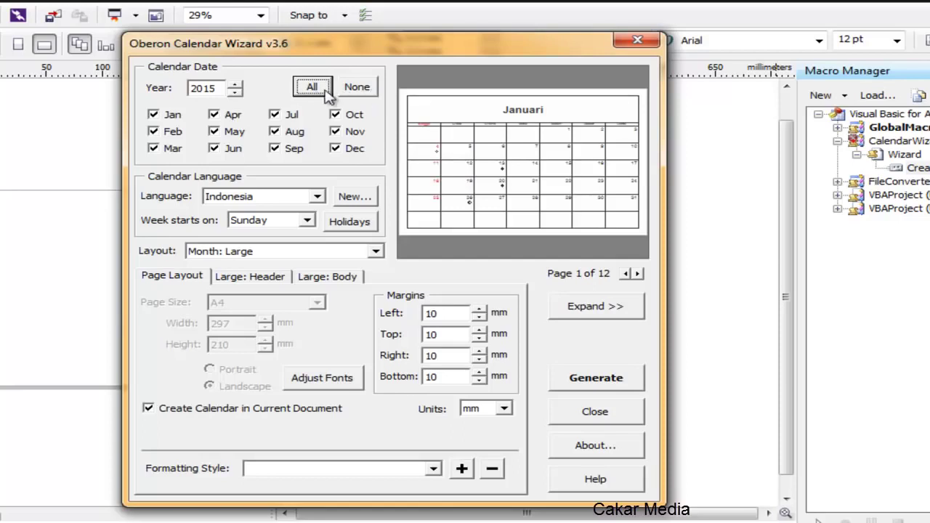
click(357, 88)
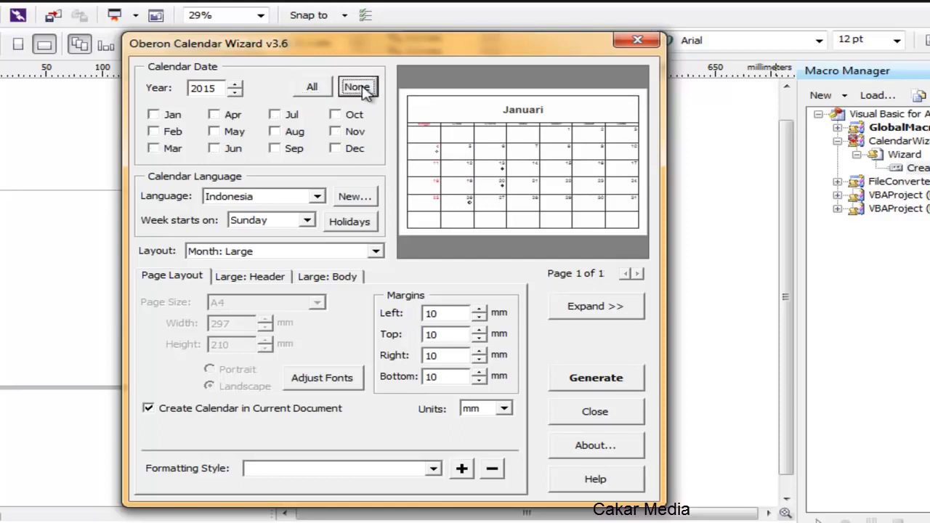
click(276, 132)
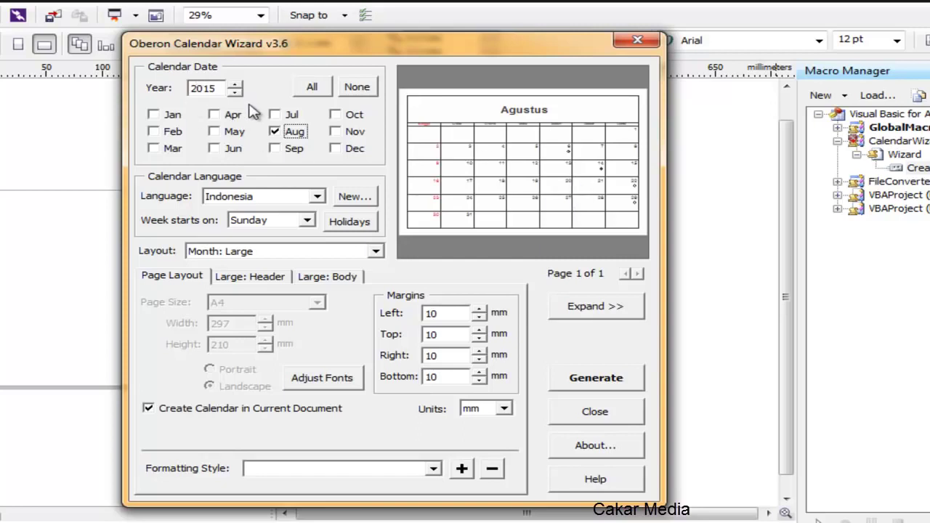
- Open the text colour selection for the title in the large calendar's header settings
click(254, 278)
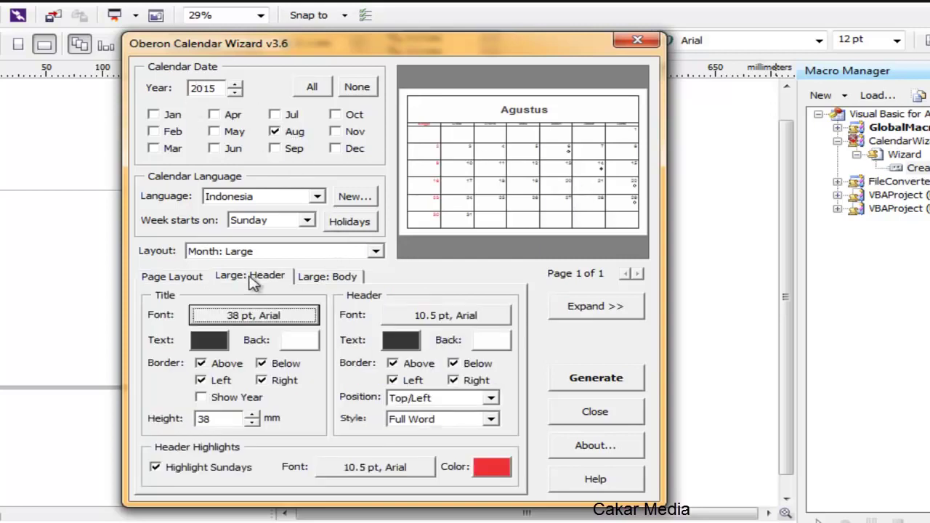
click(216, 342)
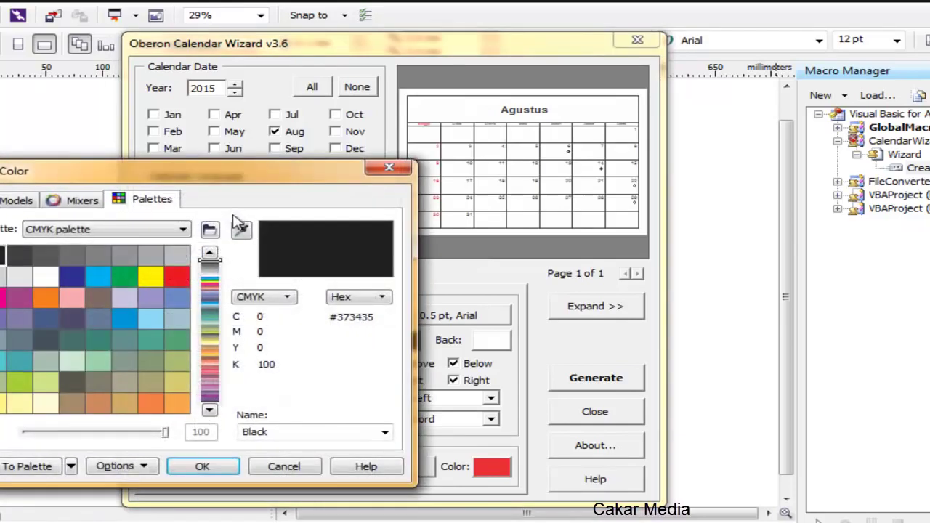